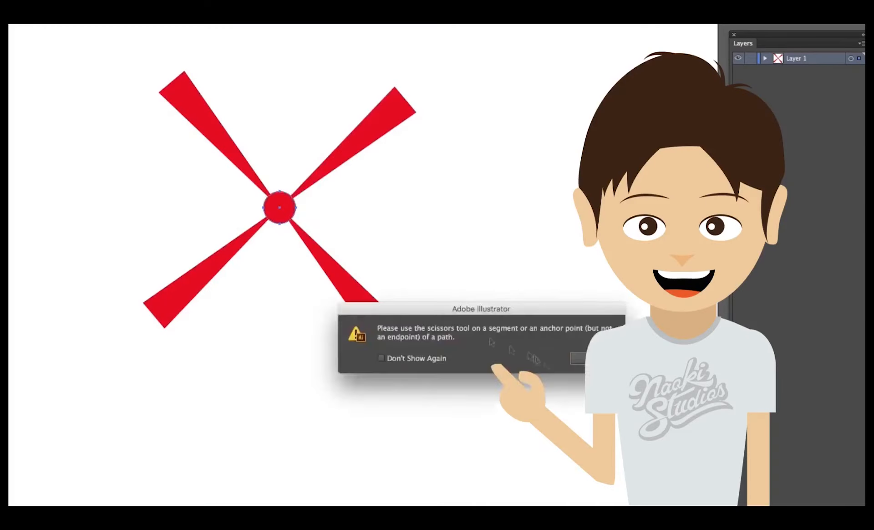
right_click(291, 214)
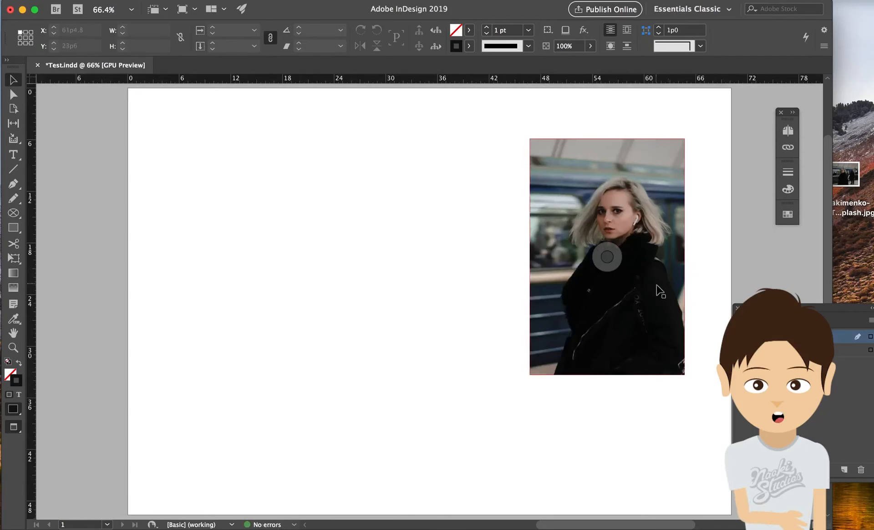
Step: Select the cropped photo on the page and preview its uncropped source JPG from the desktop
click(657, 301)
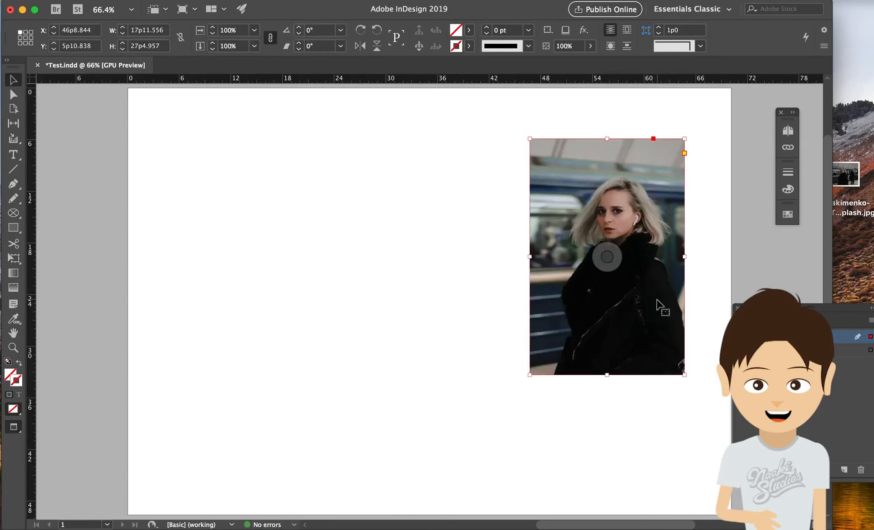
click(849, 185)
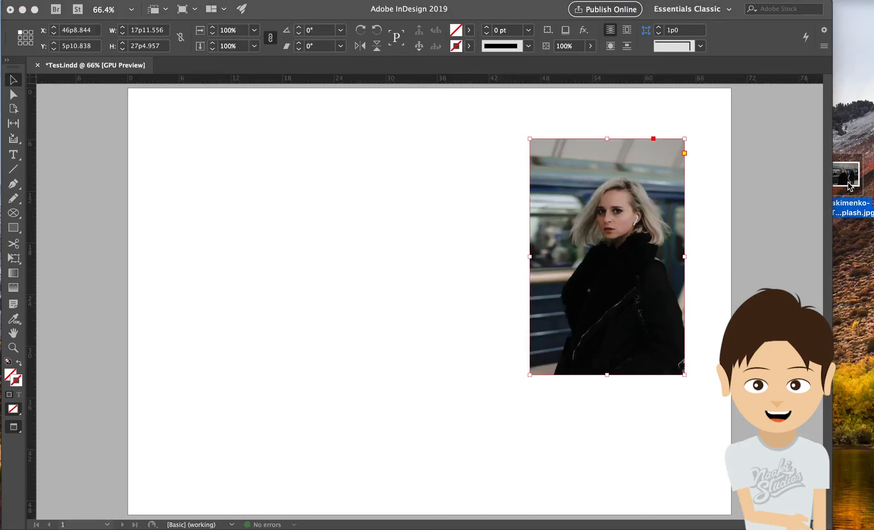
key(space)
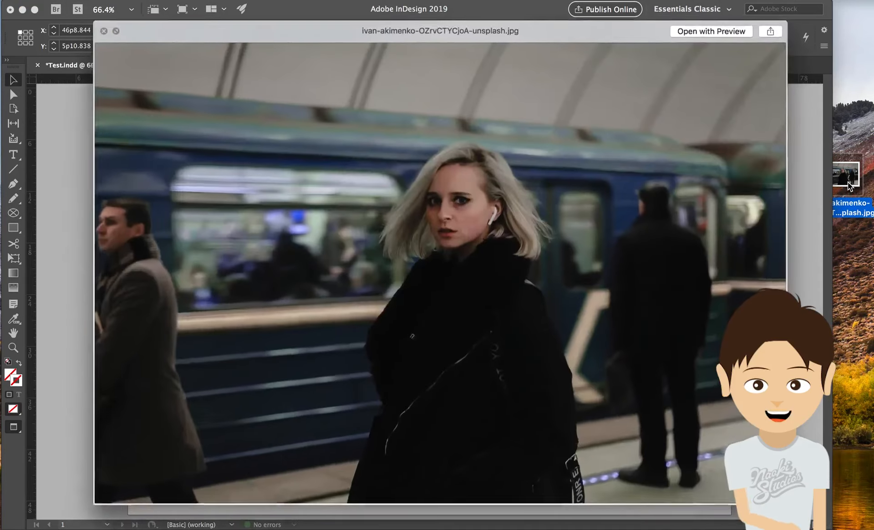
key(space)
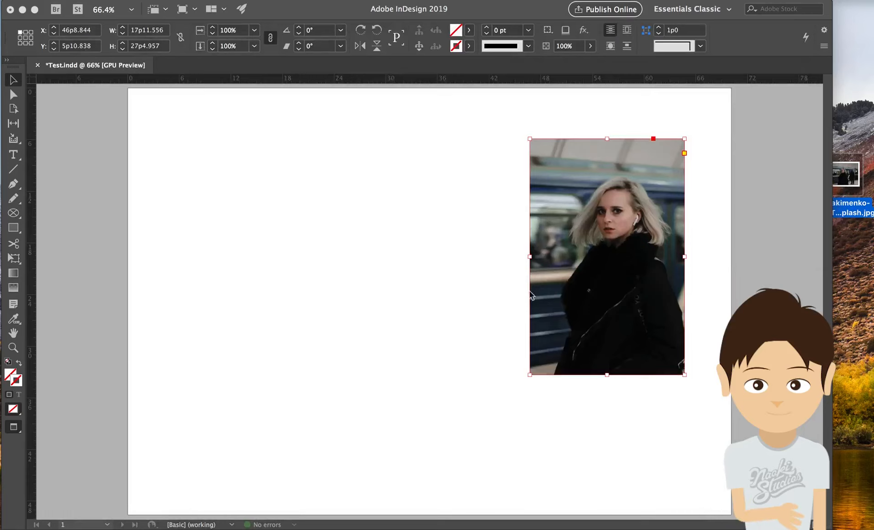
Step: Delete the cropped photo and place the desktop's subway JPG on the page at about 60p6 by 40p4
click(557, 277)
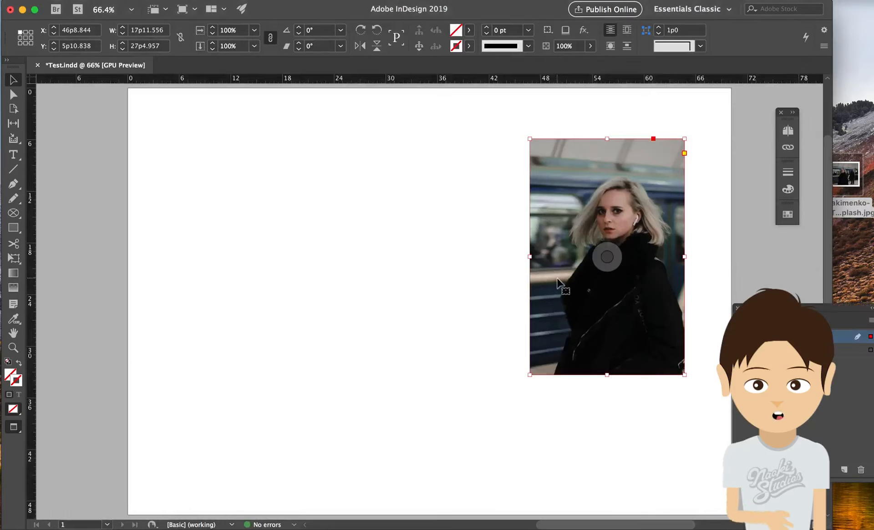
key(Delete)
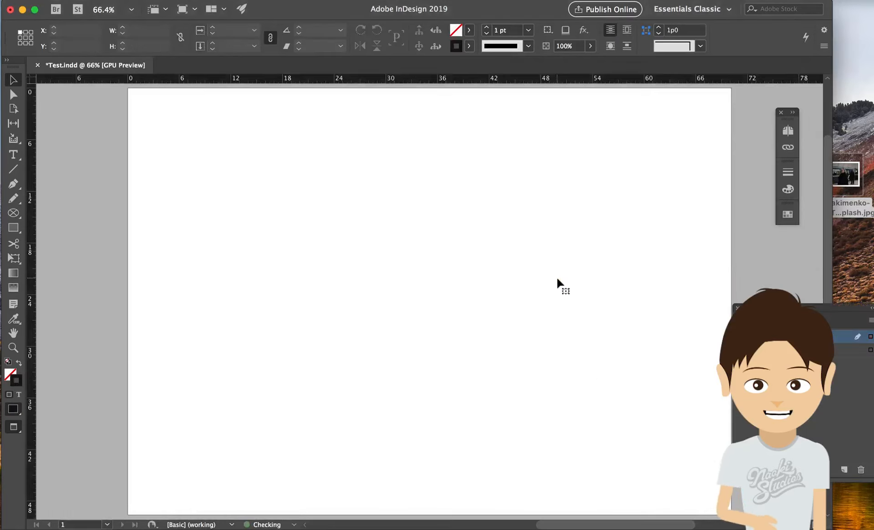
click(849, 183)
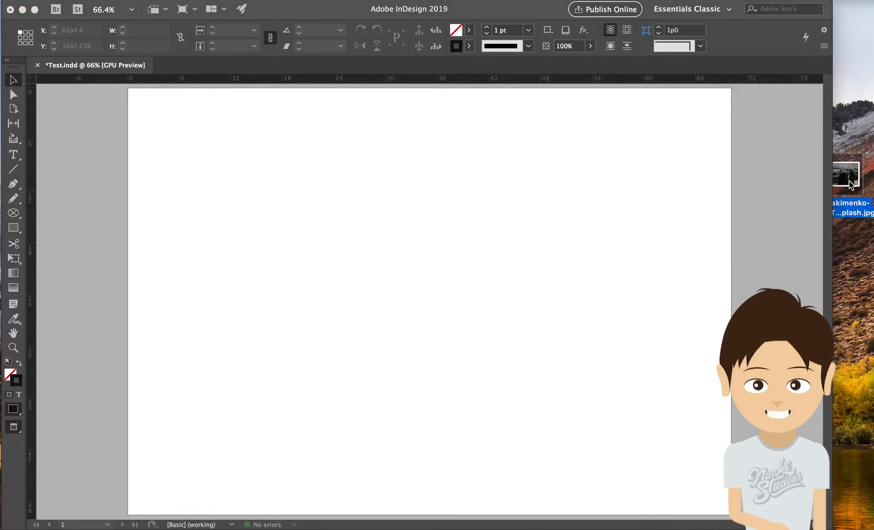
drag(849, 183, 340, 209)
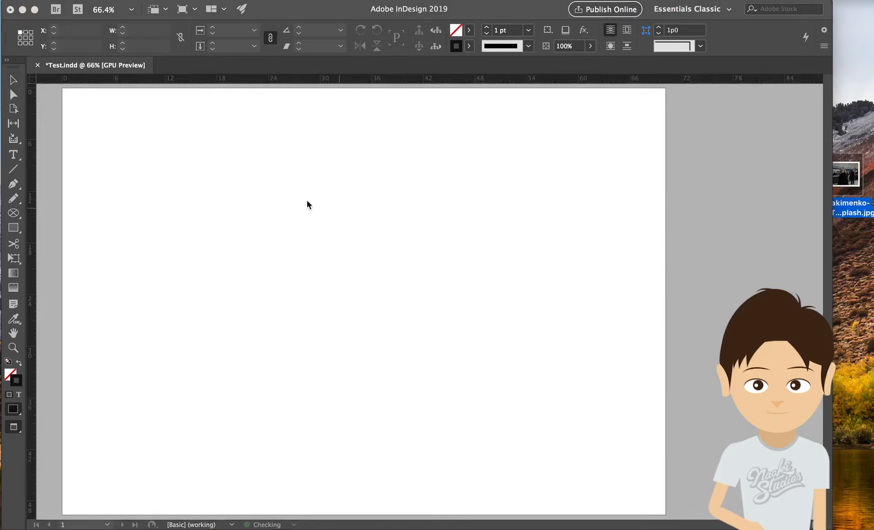
scroll(153, 148, left, 5)
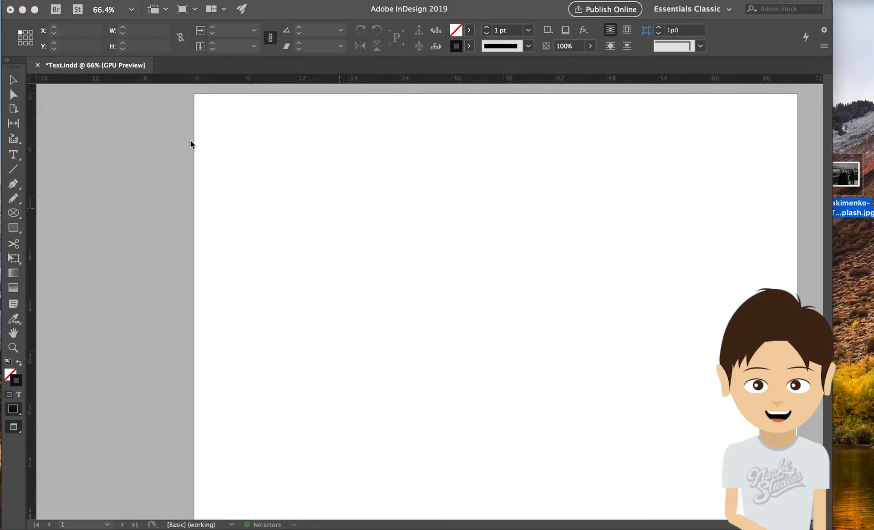
click(257, 134)
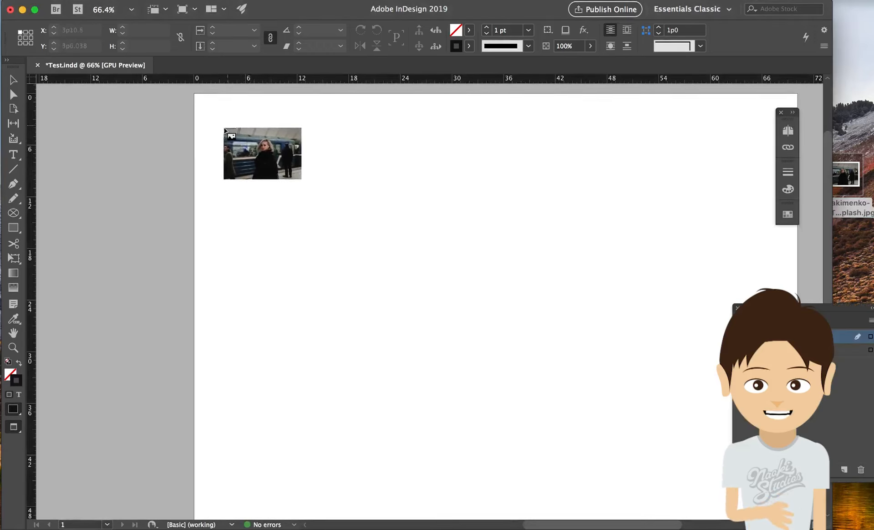
drag(218, 117, 738, 496)
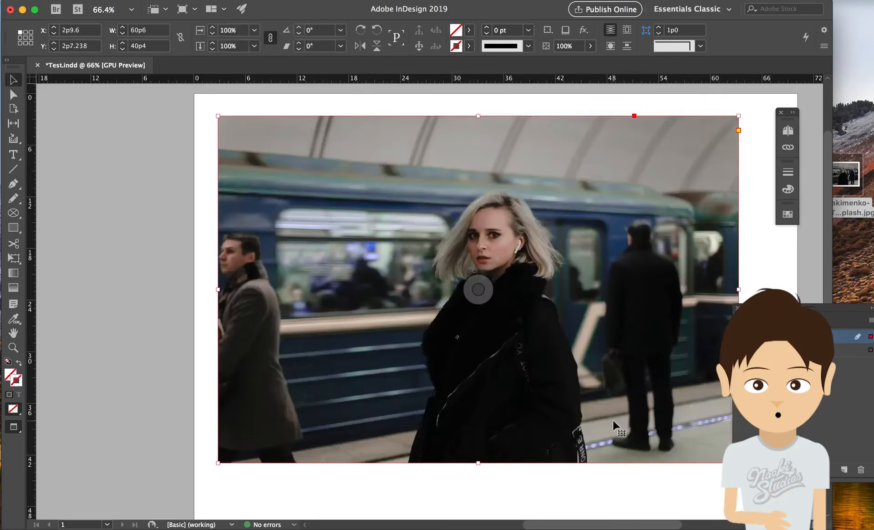
Step: Move the placed photo down and right on the page to about X 7p9.6, Y 7p2, and deselect it
drag(613, 419, 635, 435)
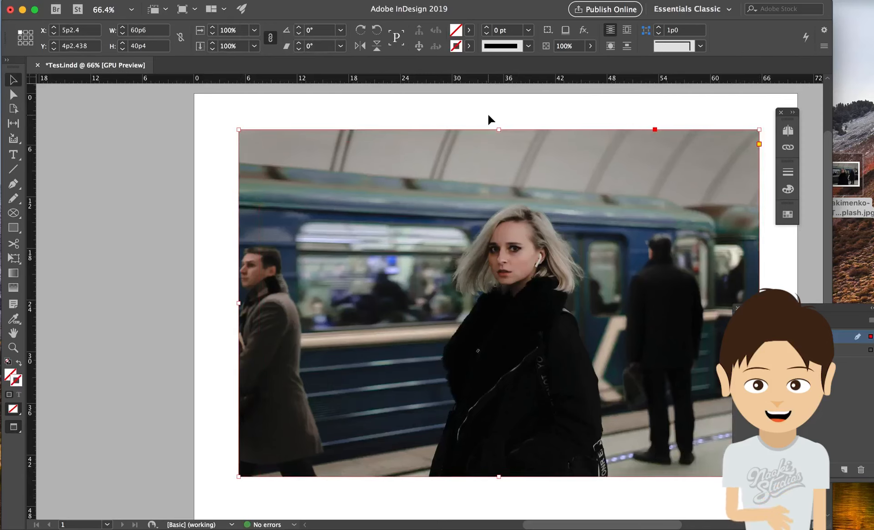
mouse_move(417, 167)
mouse_down()
mouse_move(421, 131)
mouse_move(418, 176)
mouse_up()
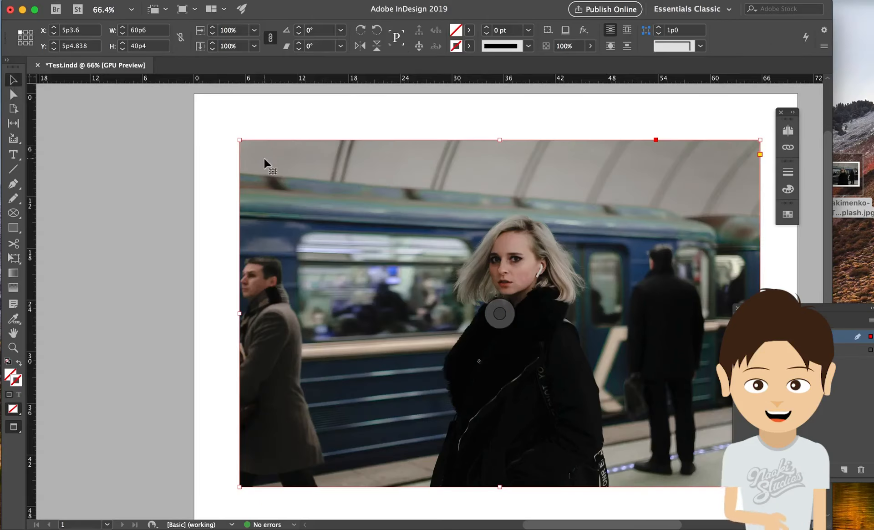
drag(264, 163, 286, 173)
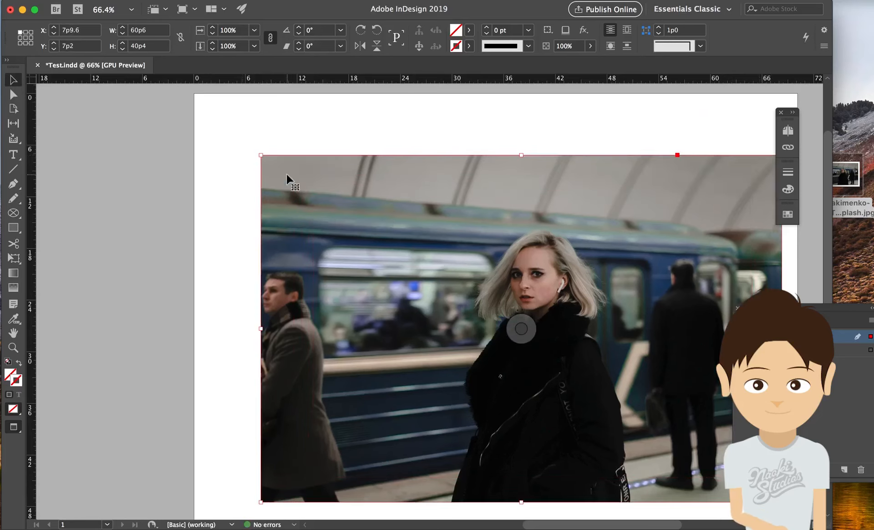
click(401, 122)
scroll(401, 122, right, 1)
scroll(401, 122, down, 1)
scroll(401, 123, right, 3)
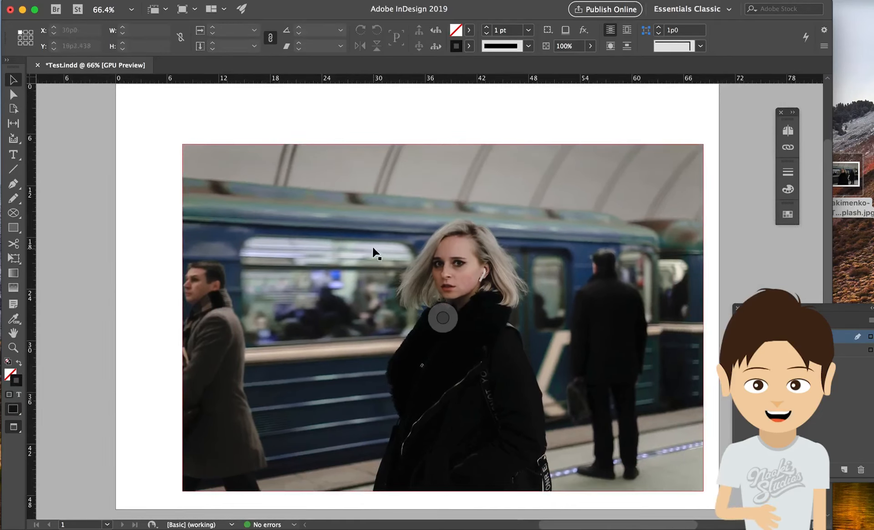
Step: Crop the photo frame from its left side to about 30p0 wide and shift the image inside to centre the blonde woman
click(374, 253)
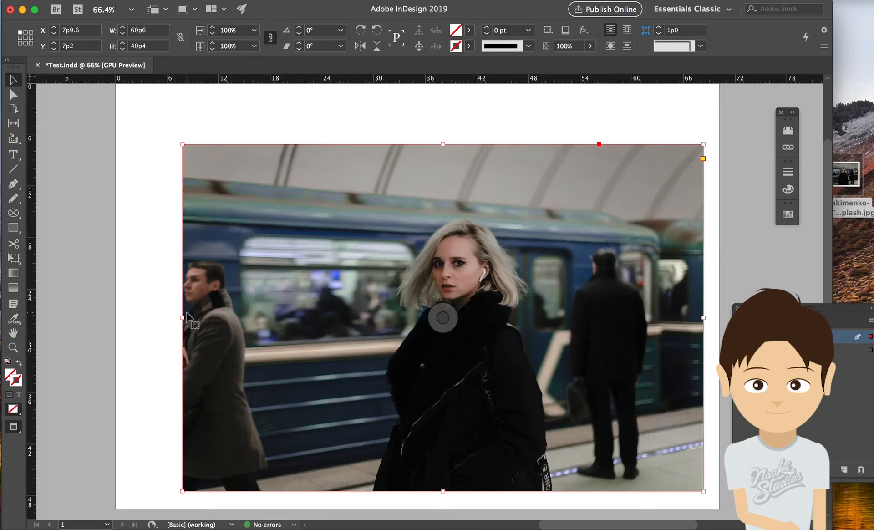
drag(183, 317, 444, 317)
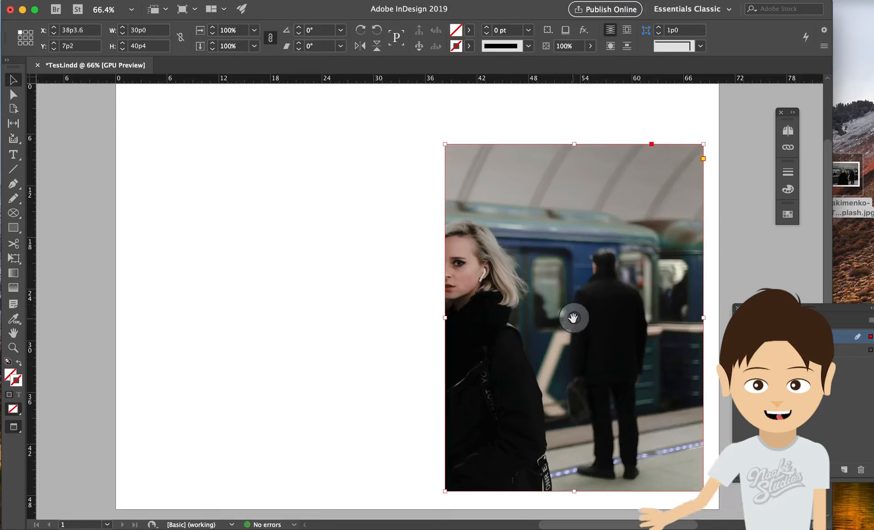
click(574, 318)
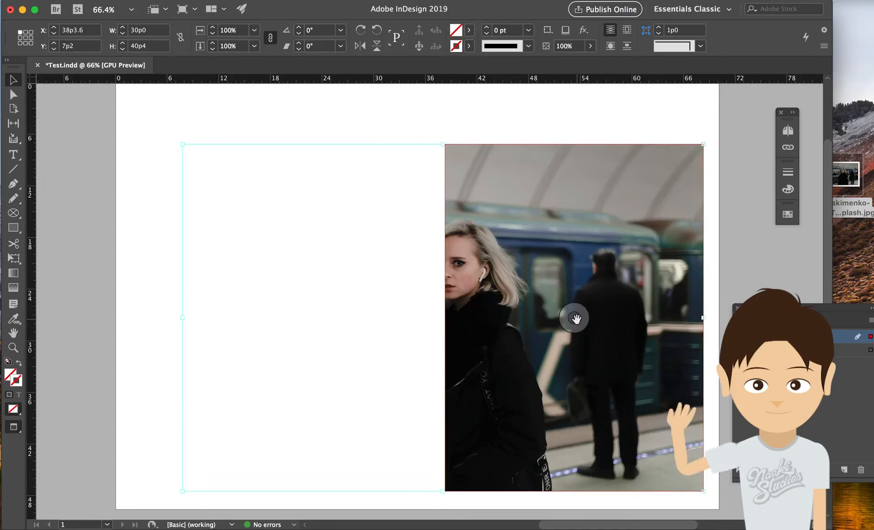
drag(573, 317, 600, 318)
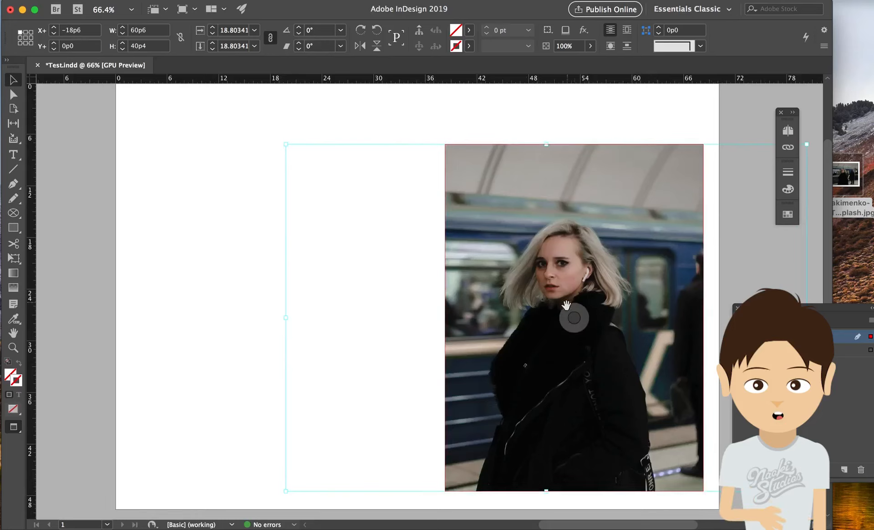
Step: Enlarge the image inside the frame proportionally to about 68p5 wide and reposition it so the woman is centred again
drag(285, 143, 199, 104)
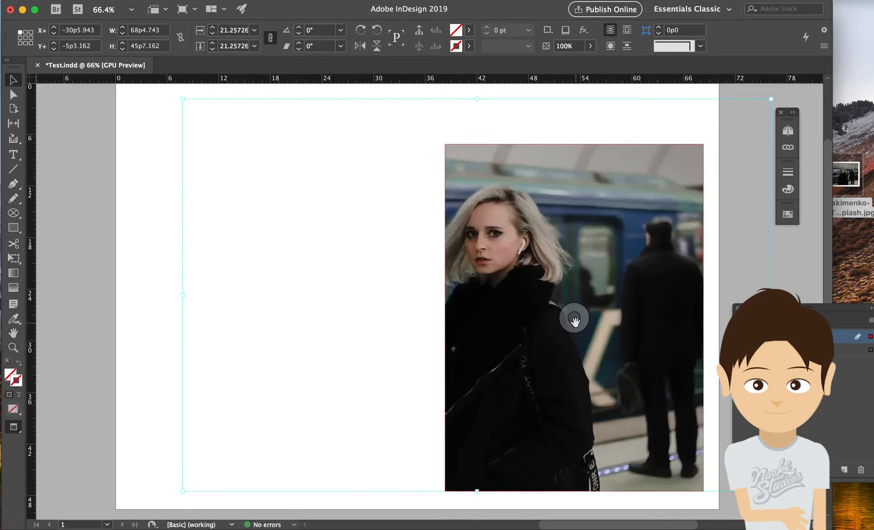
drag(576, 321, 629, 321)
Step: Move the cropped photo frame up and left to about X 35p4.8, Y 5p9.6, and deselect it
drag(464, 298, 438, 287)
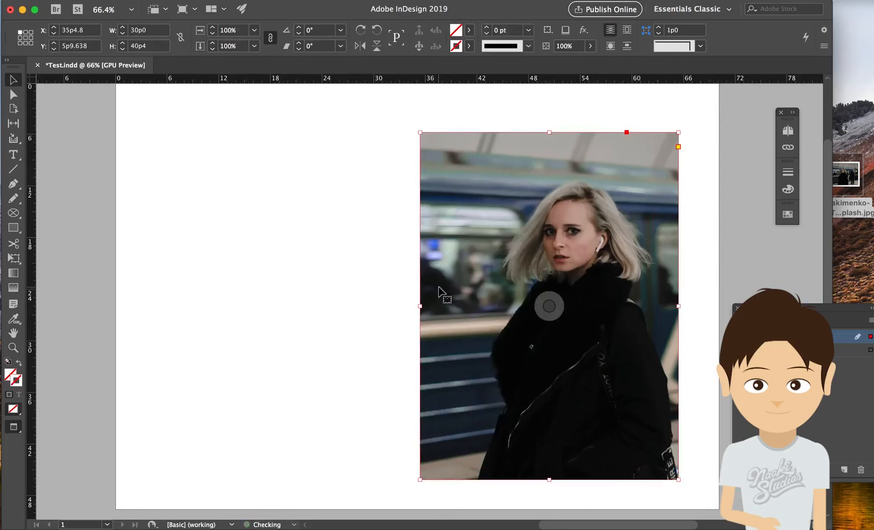
click(347, 305)
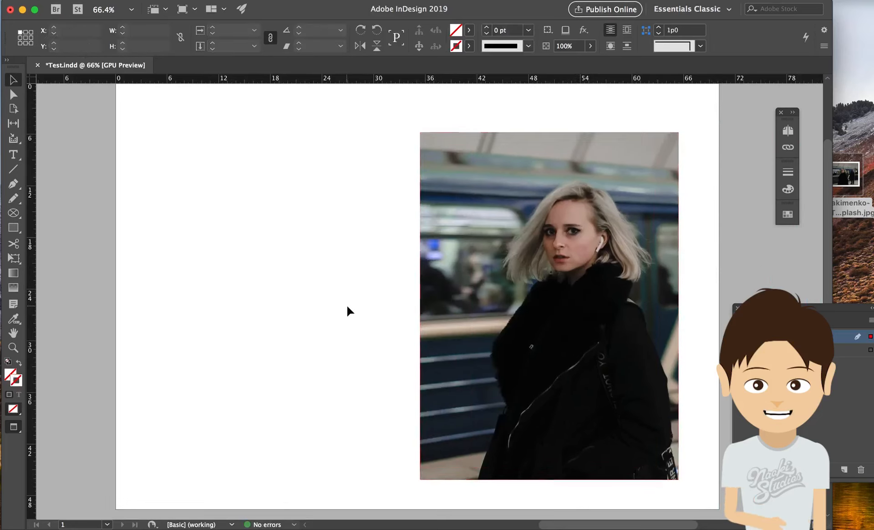
Step: Select the photo frame, switch to its inner image to view the content bounds, and clear the selection
click(433, 295)
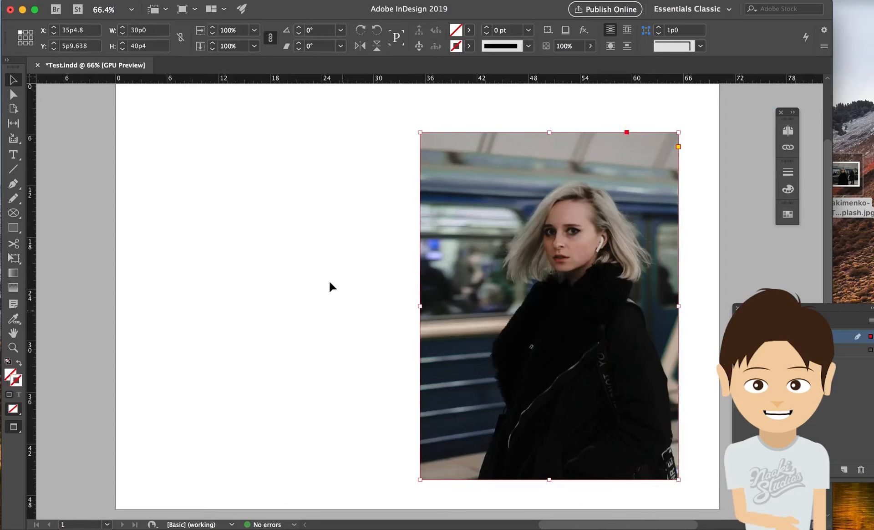
click(549, 306)
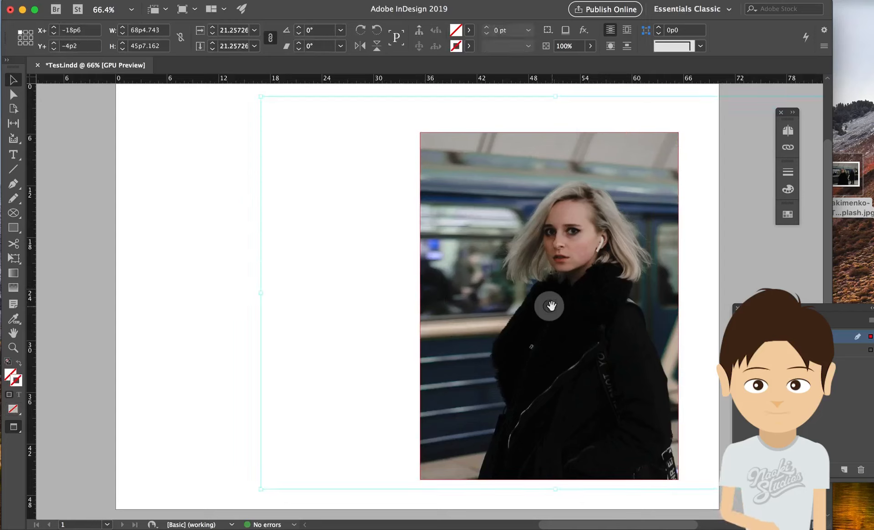
click(396, 321)
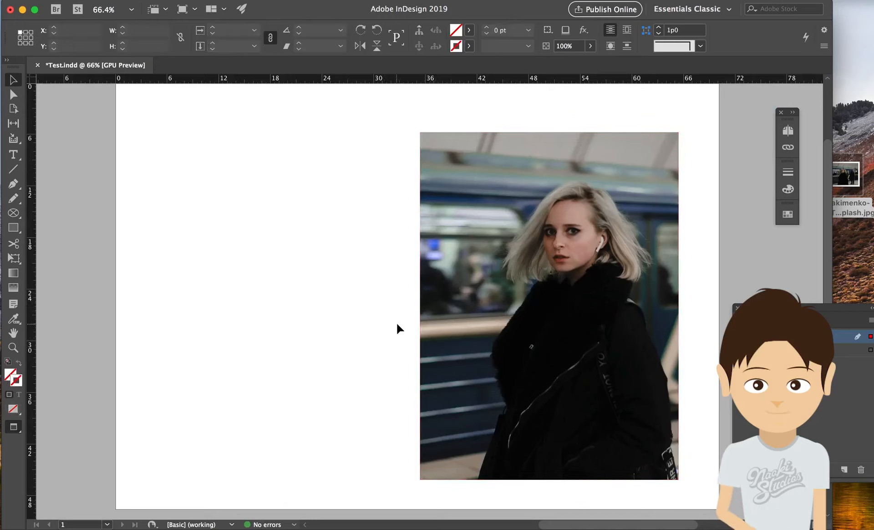
Step: Try to shrink only the photo frame from its lower-left corner to about 18p6 by 24p11, and undo the resize
click(431, 335)
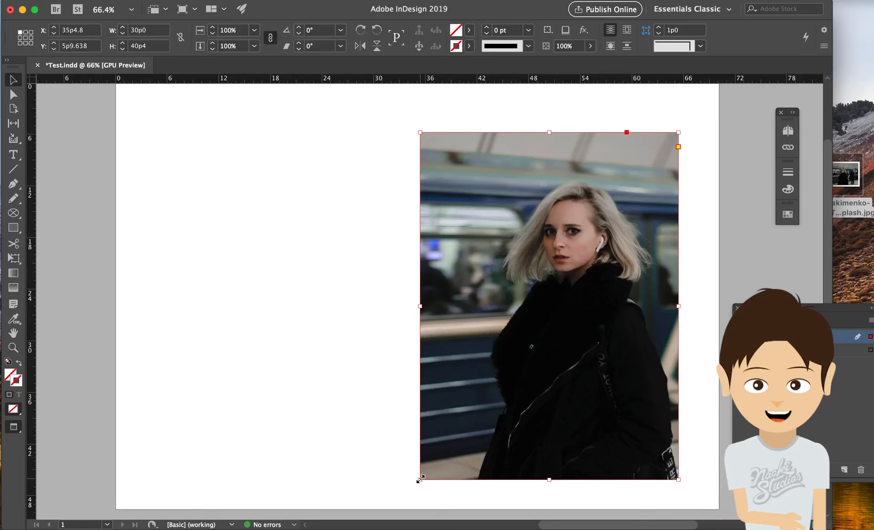
drag(419, 478, 527, 348)
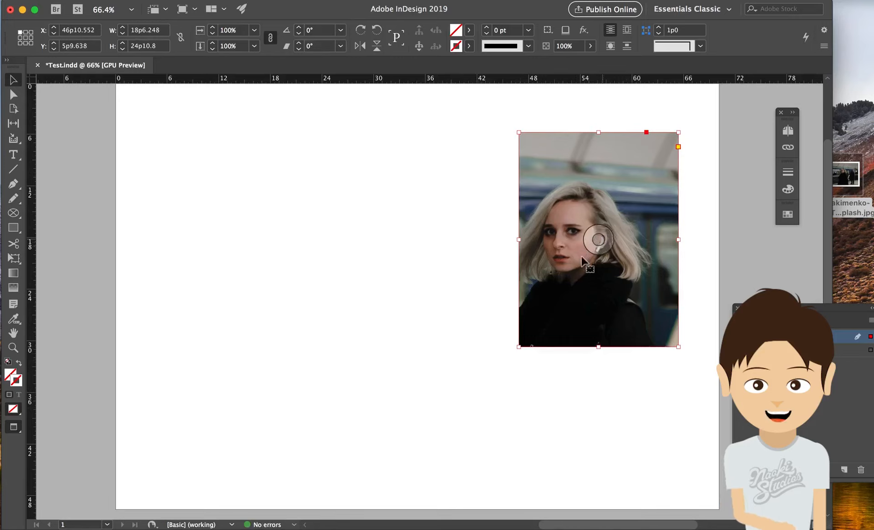
key(super+alt+c)
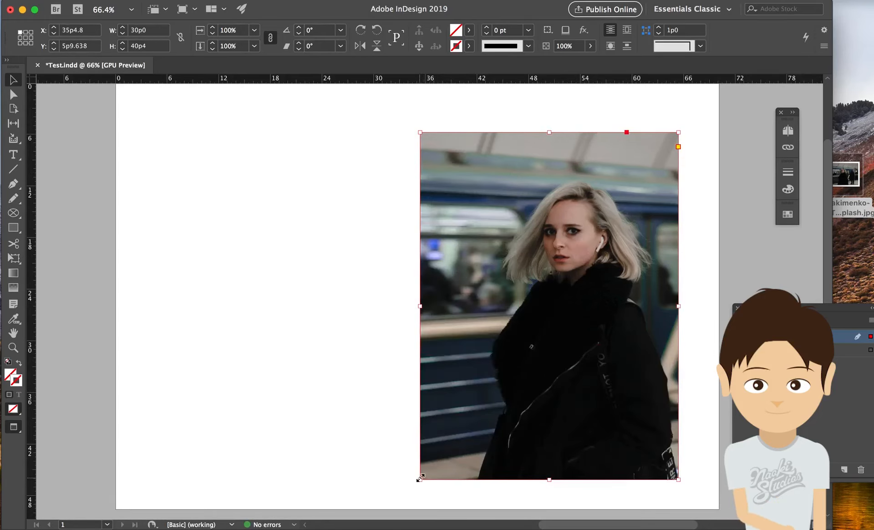
Step: Try to scale the frame and its image together proportionally to about 20p1 by 27p0, undo it, and deselect the photo
shift+super+drag(420, 478, 505, 364)
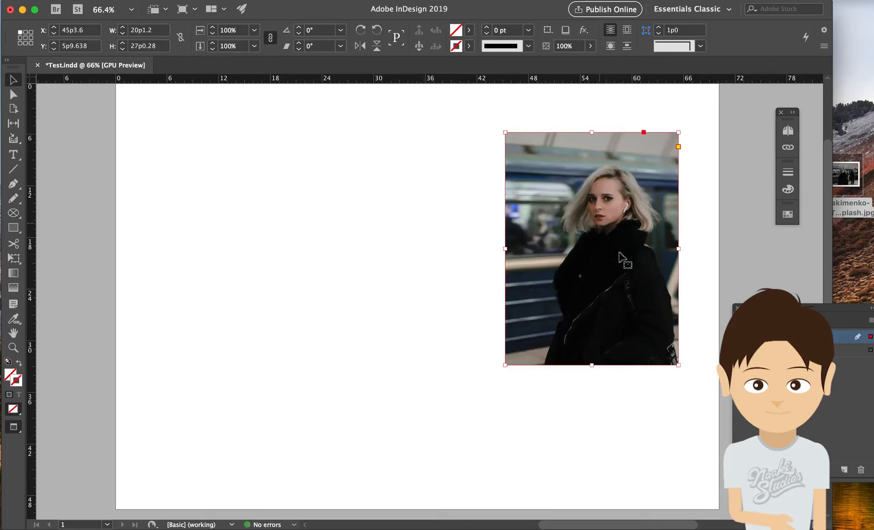
key(super+z)
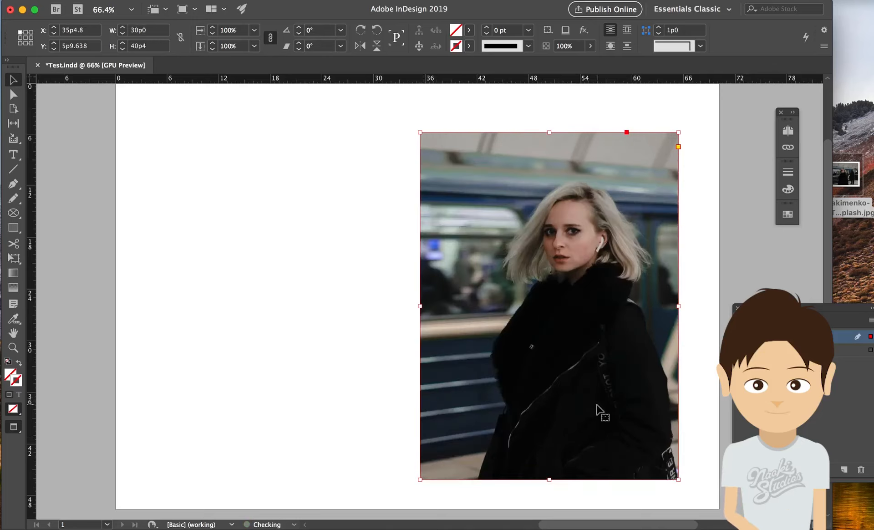
click(326, 403)
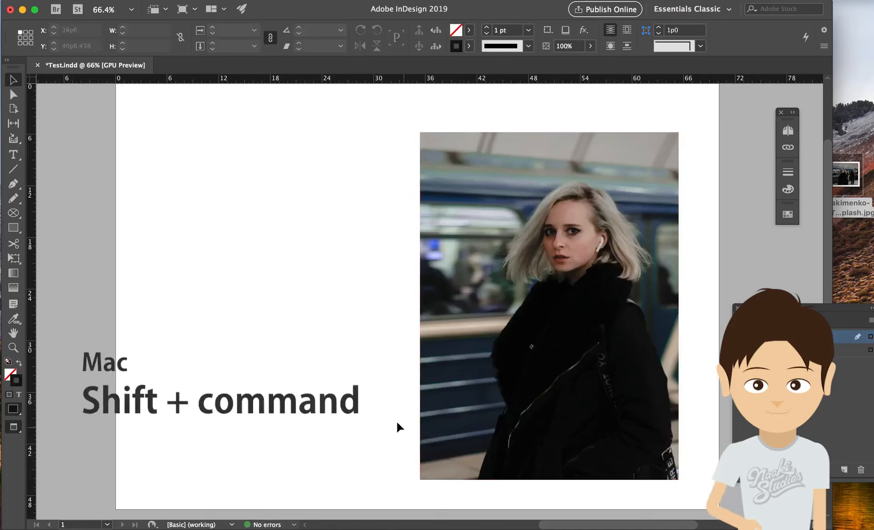
Step: Scale the photo frame and its image together proportionally from the lower-left corner to about 19p6 by 26p2.6, and deselect them
click(438, 437)
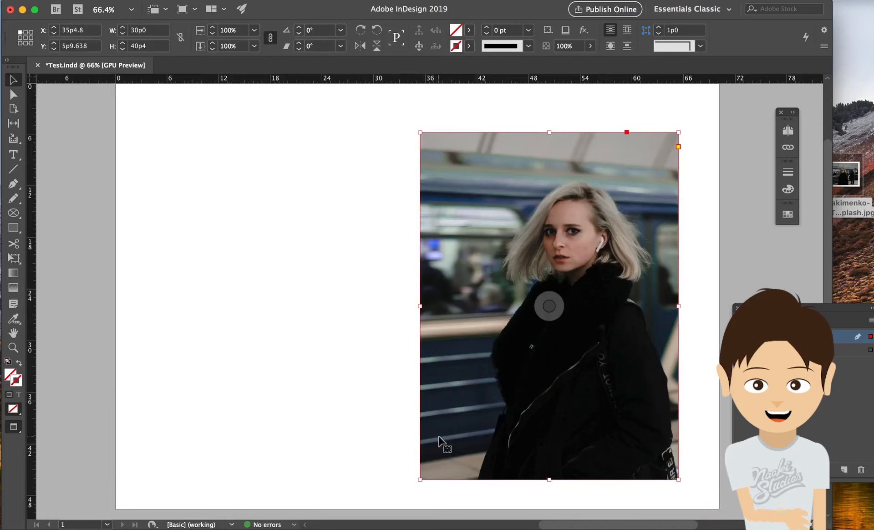
drag(420, 480, 515, 359)
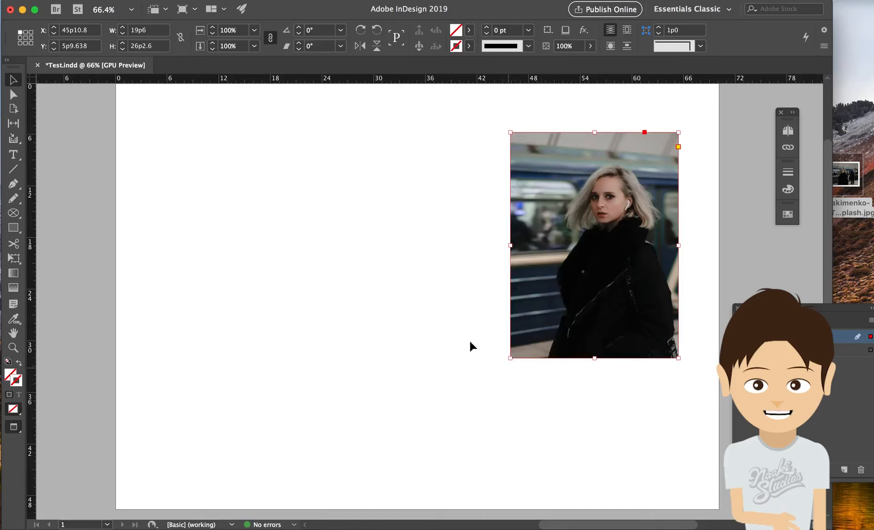
click(544, 392)
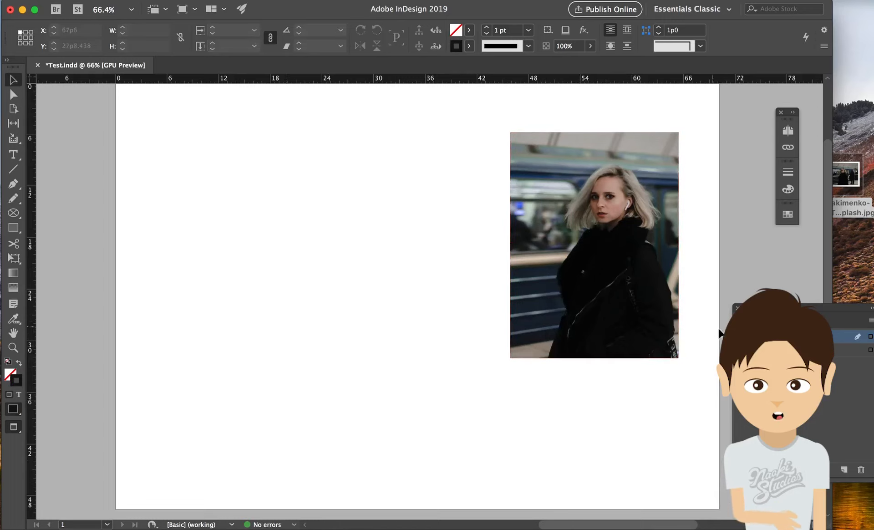
Step: Hide the current layer, show the other layer to view its circular photo example, and restore the original layer visibility
click(741, 336)
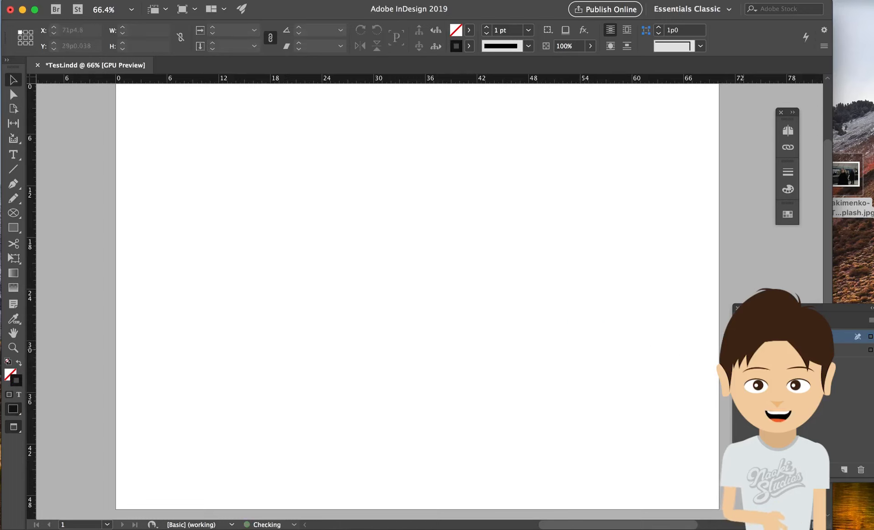
click(742, 350)
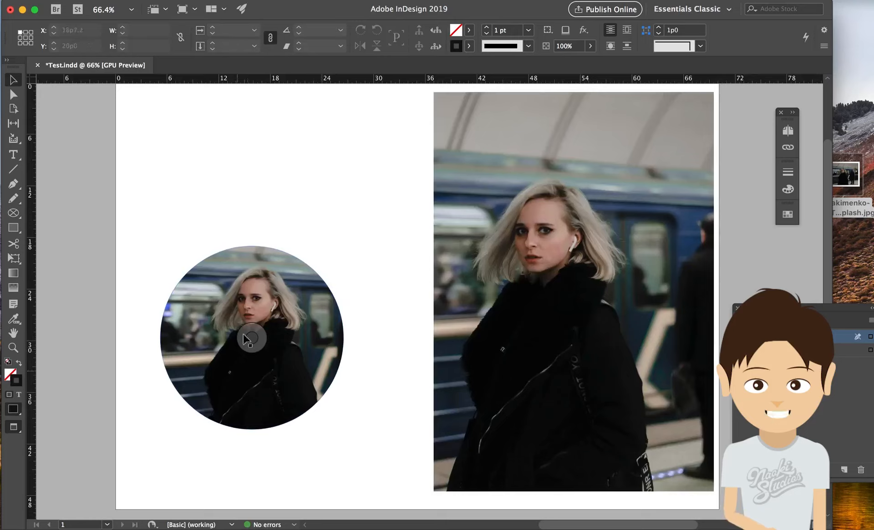
click(742, 349)
click(742, 336)
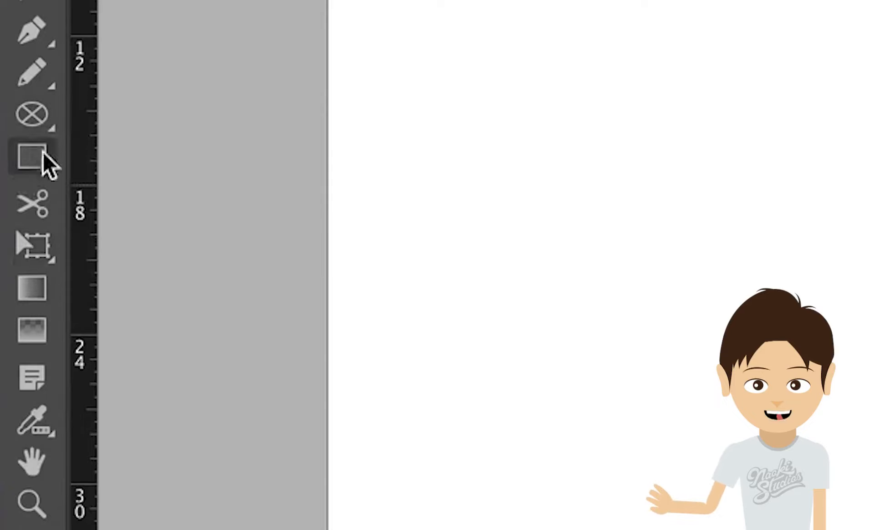
Step: Draw a hexagonal polygon frame about 23p9 by 20p7 beside the existing photo and place the desktop photo in it
click(48, 123)
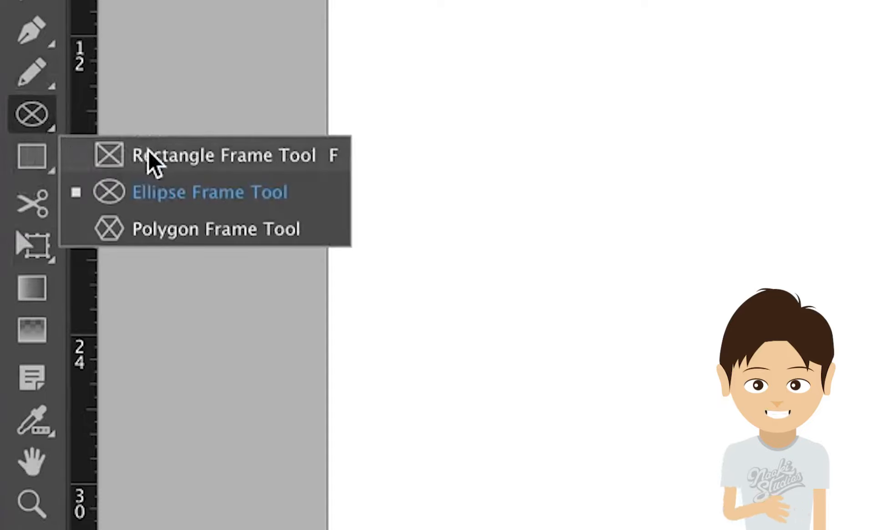
click(162, 227)
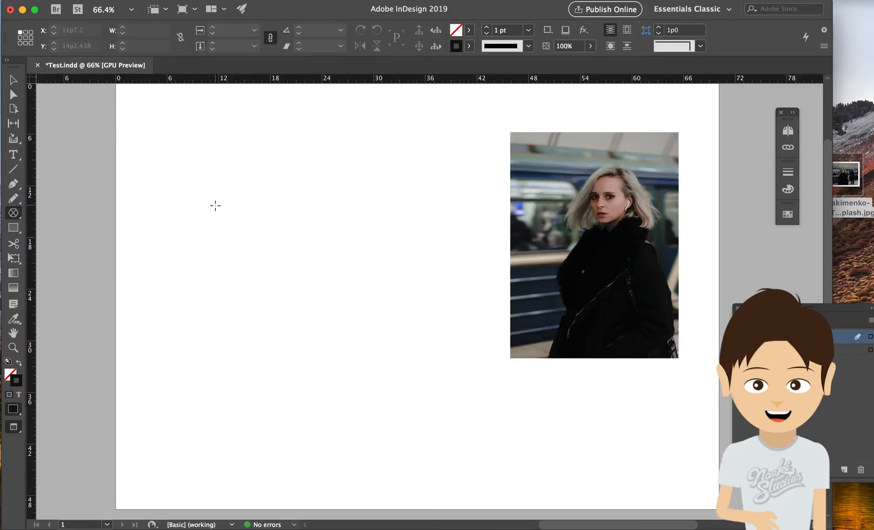
drag(215, 205, 419, 381)
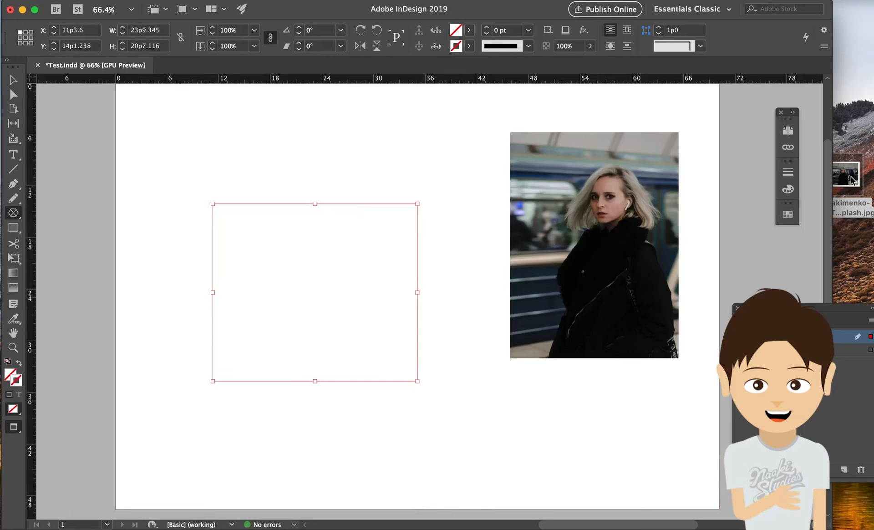
drag(846, 175, 269, 297)
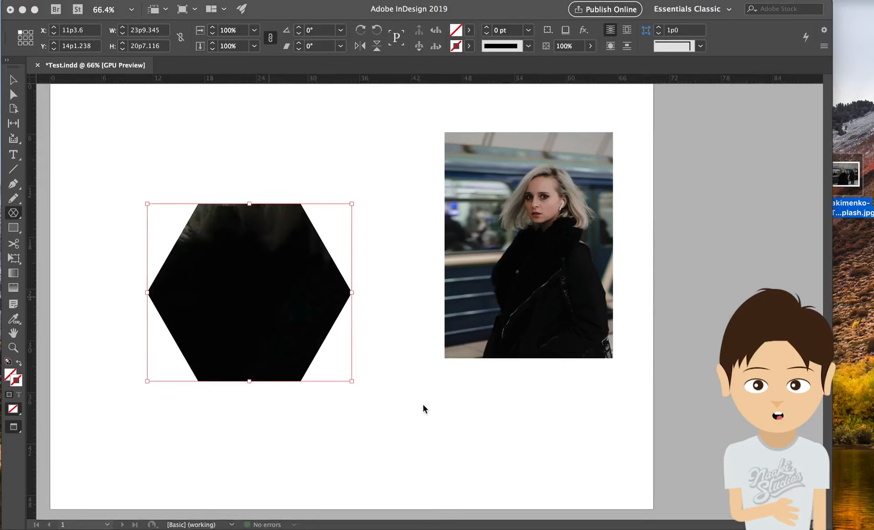
Step: Scale the image inside the hexagonal frame proportionally about its centre to about 17.3%, leaving the frame size unchanged, and deselect it
scroll(422, 404, left, 2)
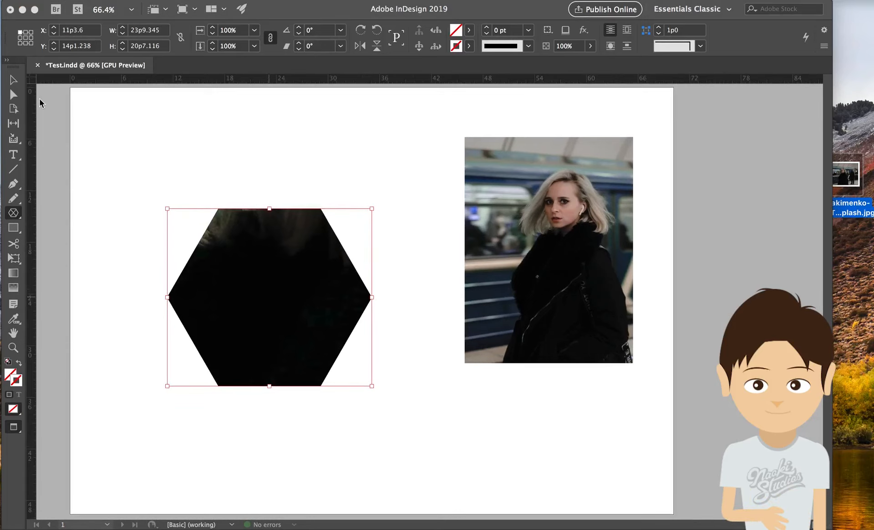
click(12, 80)
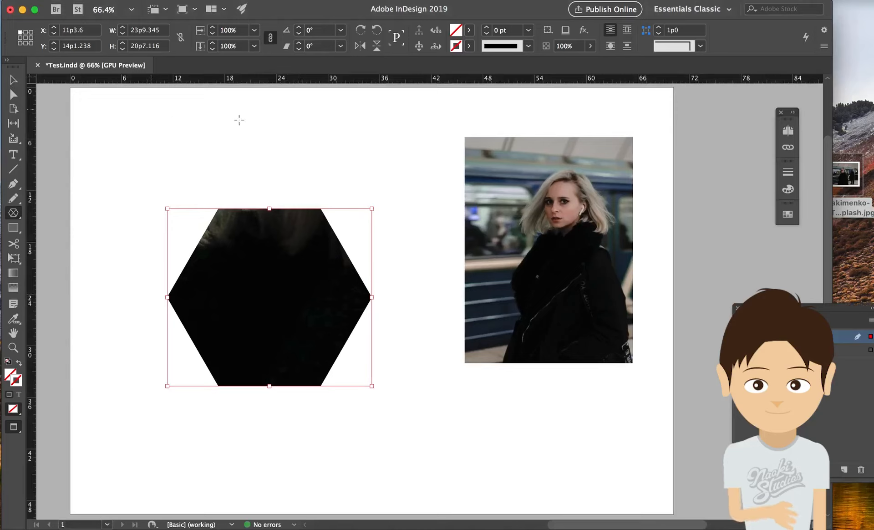
key(v)
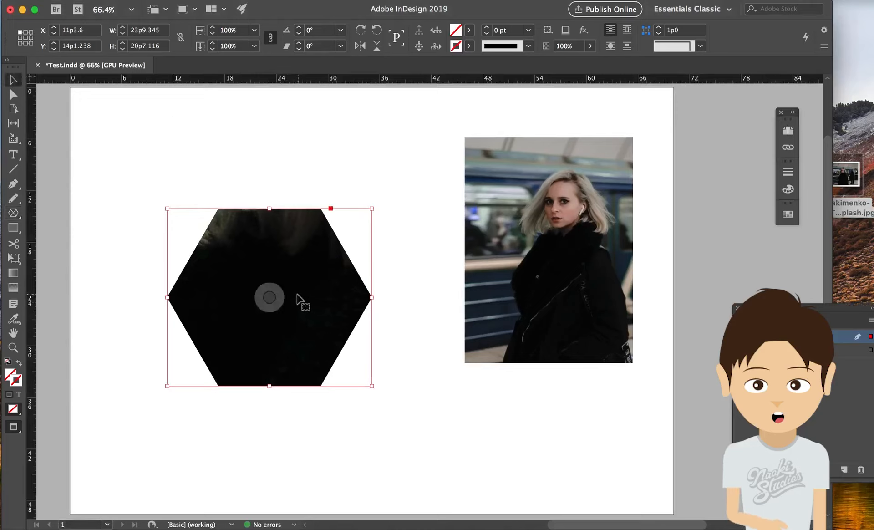
click(271, 297)
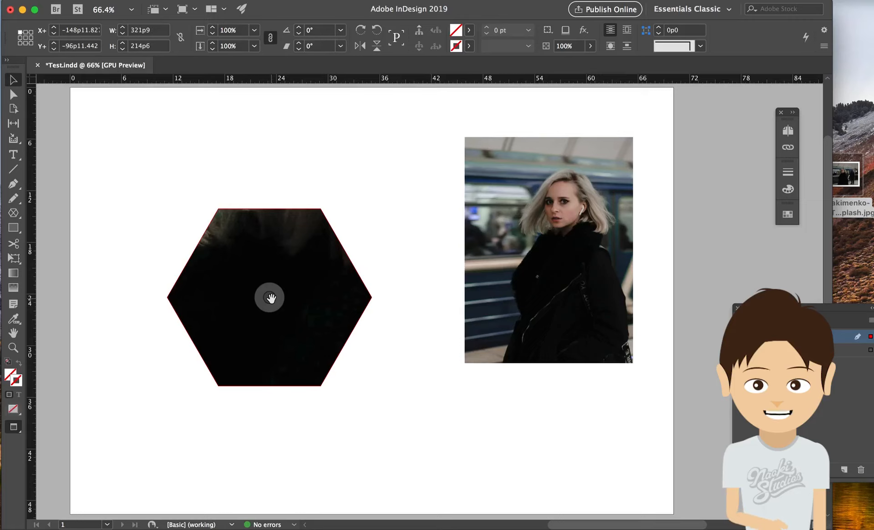
key(super+minus)
key(super+minus)
key(super+minus)
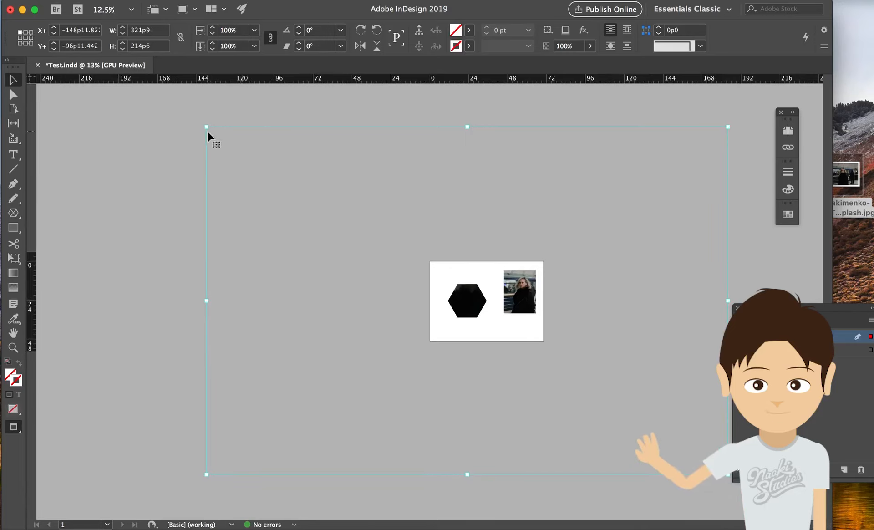
drag(207, 128, 395, 255)
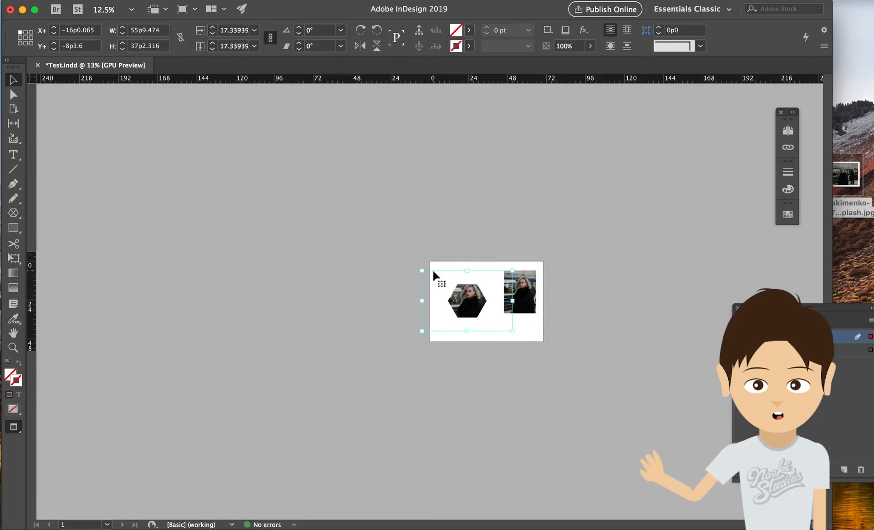
key(super+0)
click(463, 370)
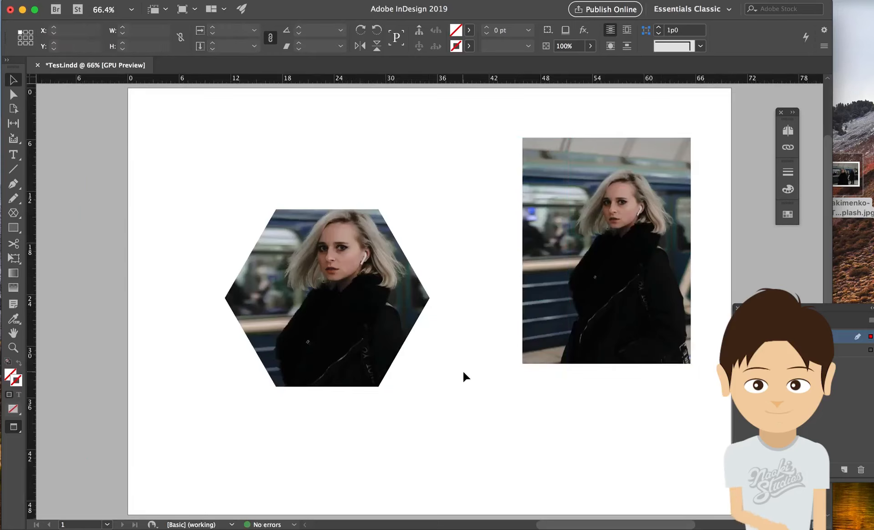
Step: Scale the image inside the hexagonal frame proportionally about its centre down to about 13%, and deselect it
click(326, 298)
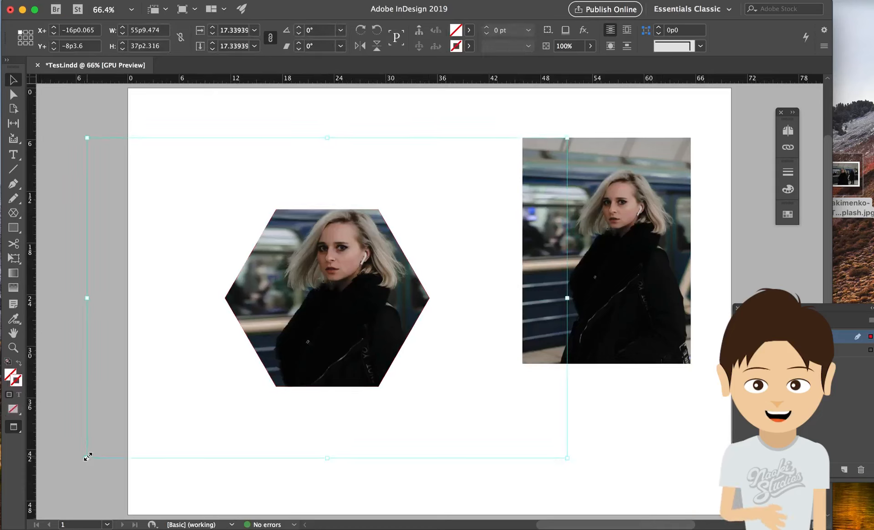
drag(87, 456, 146, 416)
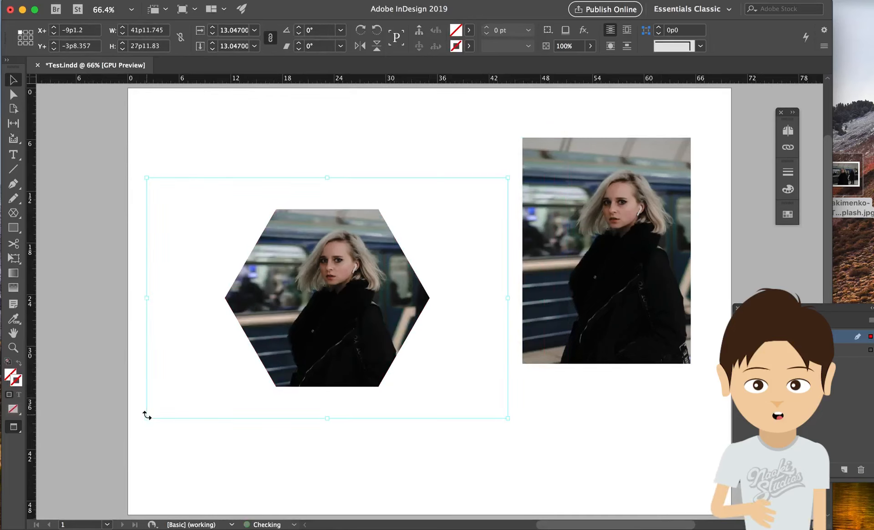
click(417, 481)
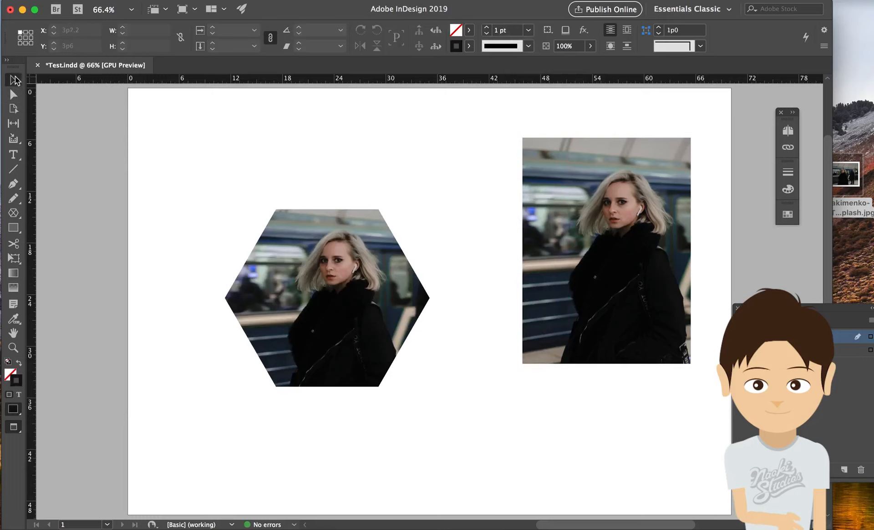
Step: Move the hexagonal photo to X 16p6, Y 7p6, scale frame and image together from the lower-left corner to about 34p1 by 29p6.6, and deselect
click(282, 223)
drag(282, 223, 328, 167)
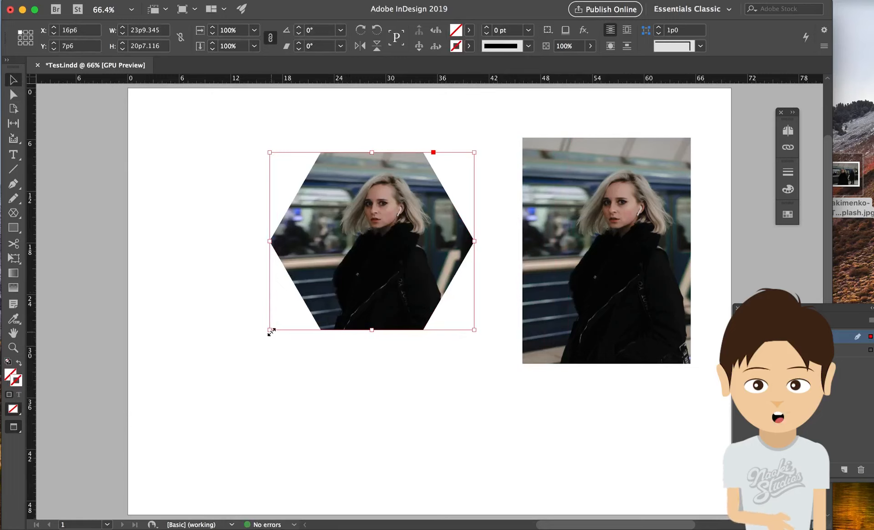
drag(269, 329, 180, 406)
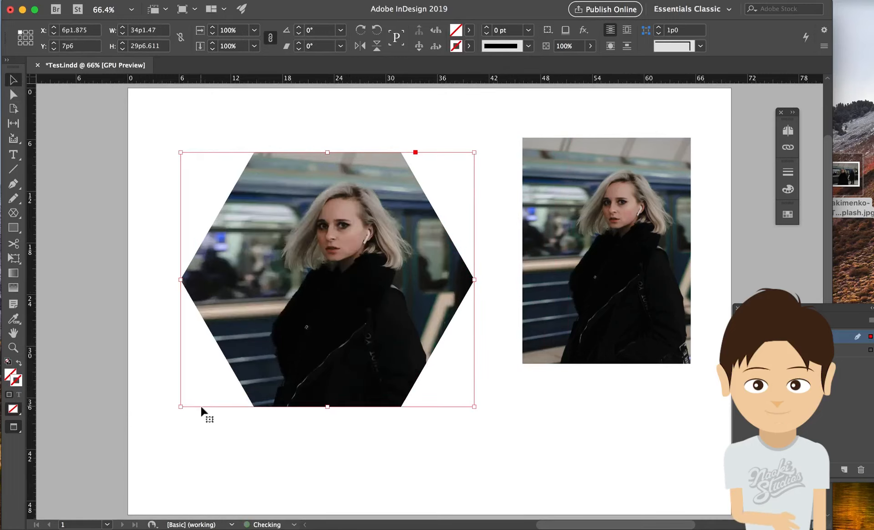
click(616, 420)
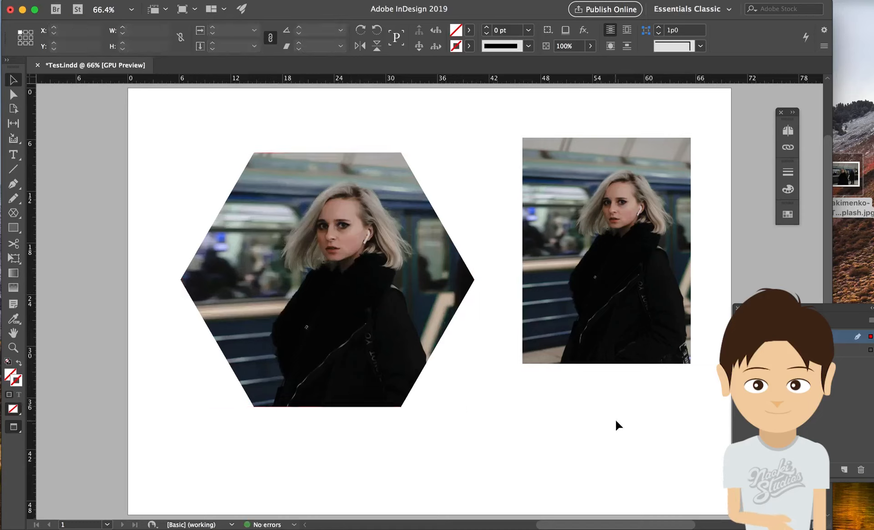